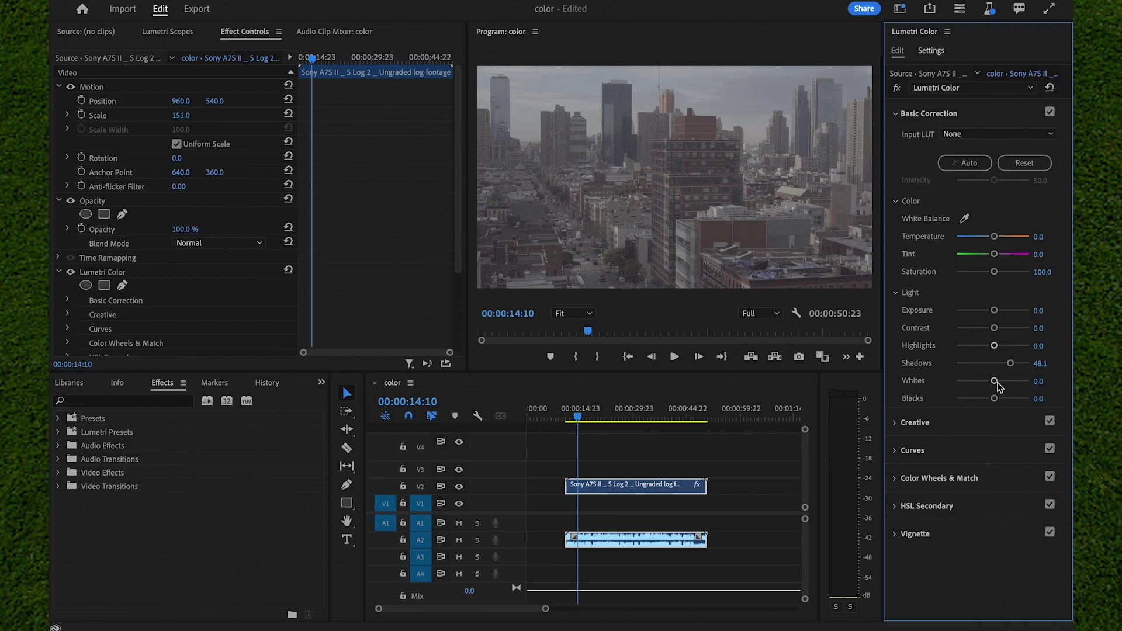
- In Basic Correction, set Whites to -46.3, Blacks to -53.7, Contrast to 16.7, Exposure to 0.6, Temperature to 16.7 and Saturation to 146.3
mouse_move(994, 381)
mouse_down()
mouse_move(972, 380)
mouse_move(976, 399)
mouse_move(998, 400)
mouse_move(976, 399)
mouse_move(1029, 399)
mouse_move(964, 399)
mouse_move(989, 380)
mouse_move(1014, 381)
mouse_move(975, 381)
mouse_up()
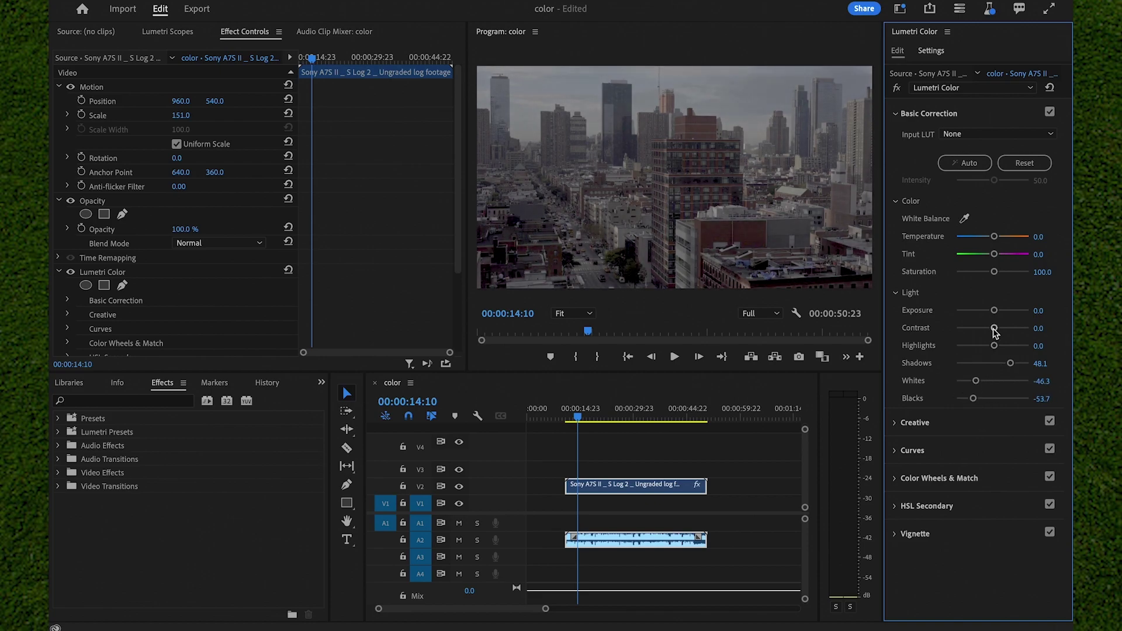
mouse_move(994, 328)
mouse_down()
mouse_move(1024, 327)
mouse_move(961, 327)
mouse_move(996, 331)
mouse_move(997, 316)
mouse_up()
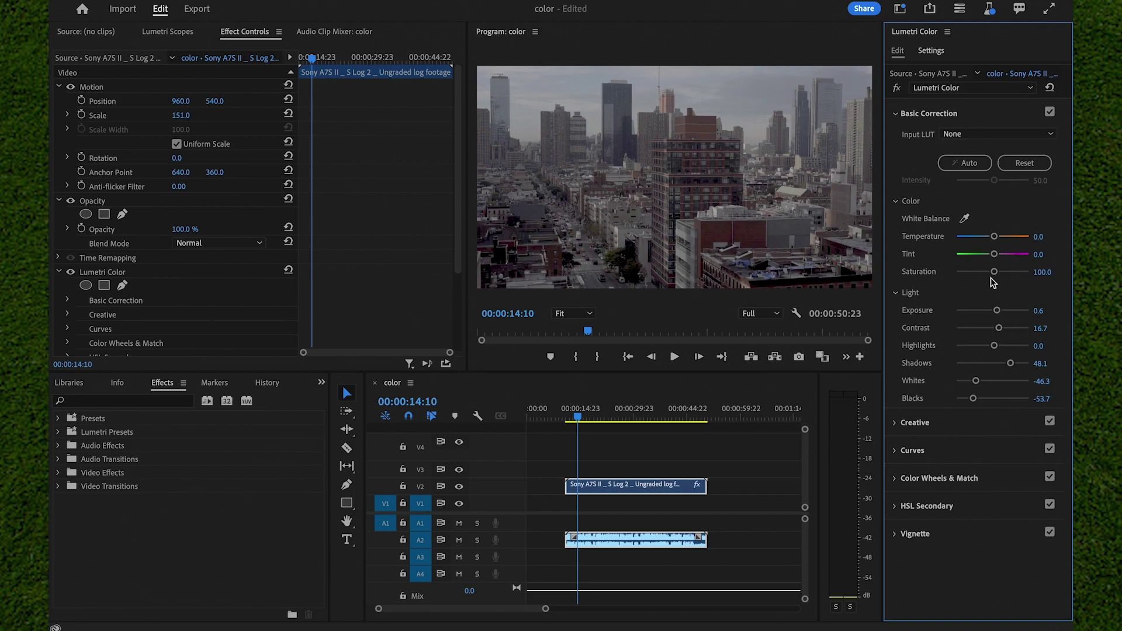
mouse_move(995, 239)
mouse_down()
mouse_move(1012, 239)
mouse_move(959, 235)
mouse_move(1015, 235)
mouse_move(996, 231)
mouse_up()
mouse_move(994, 273)
mouse_down()
mouse_move(1044, 266)
mouse_move(1029, 274)
mouse_move(1032, 295)
mouse_move(996, 286)
mouse_move(1024, 292)
mouse_move(974, 288)
mouse_move(955, 303)
mouse_move(1029, 296)
mouse_move(999, 298)
mouse_move(1010, 273)
mouse_up()
- In the Creative adjustments, set Sharpen to 16.7, Vibrance to 14.8 and Saturation to 114.8, and activate the Highlight Tint wheel near its center
click(925, 426)
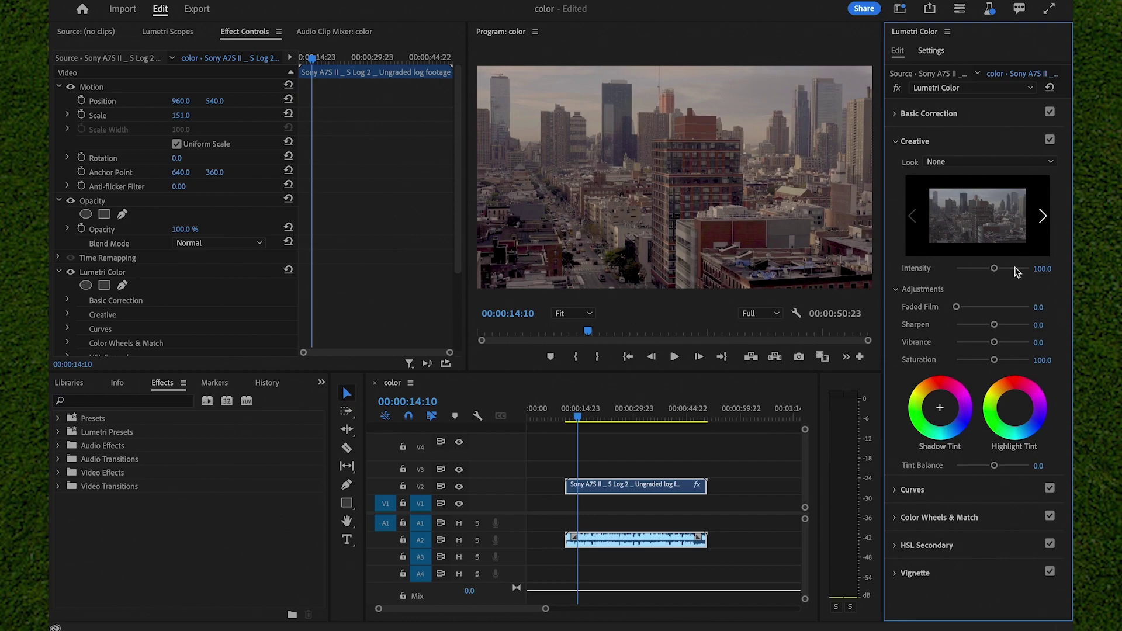
mouse_move(997, 331)
mouse_down()
mouse_move(1020, 326)
mouse_move(934, 332)
mouse_move(1023, 328)
mouse_move(998, 331)
mouse_up()
mouse_move(995, 345)
mouse_down()
mouse_move(1038, 346)
mouse_move(957, 357)
mouse_move(997, 367)
mouse_up()
click(1017, 413)
- Display the Lumetri Scopes and turn the RGB waveform off and on again beside the YUV vectorscope
scroll(228, 304, down, 3)
click(161, 218)
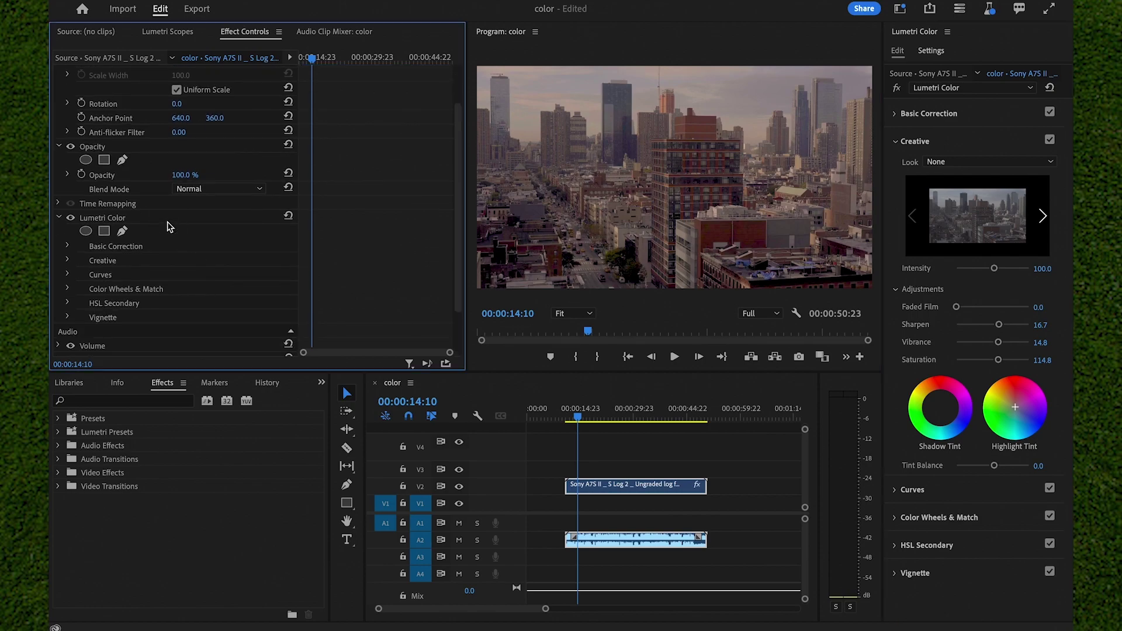
click(166, 36)
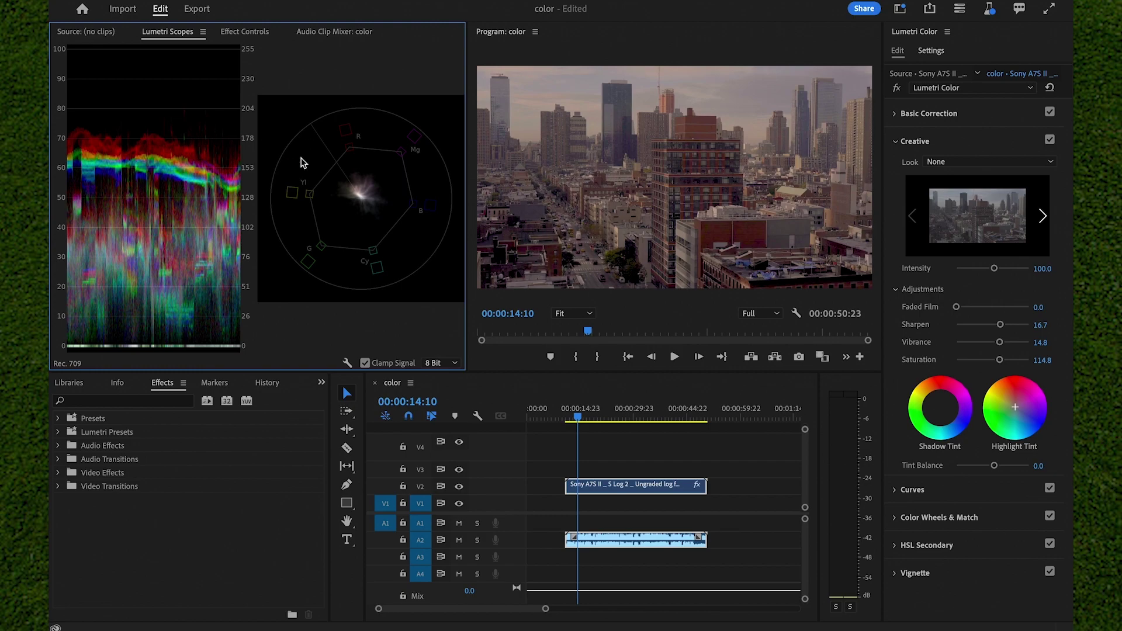
right_click(163, 155)
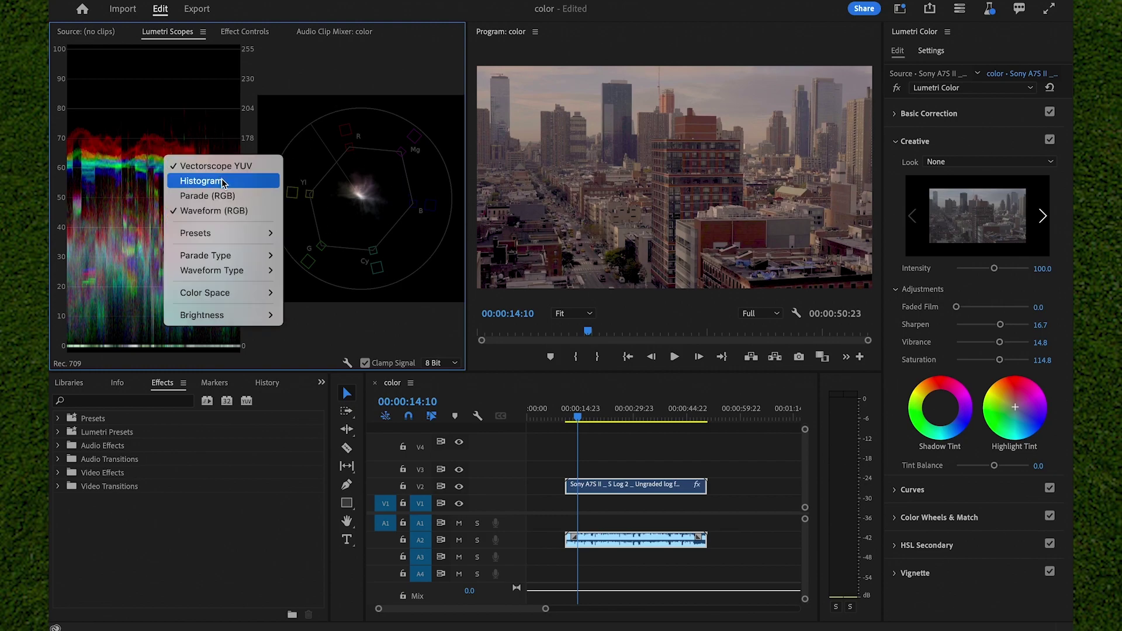
click(221, 212)
right_click(238, 204)
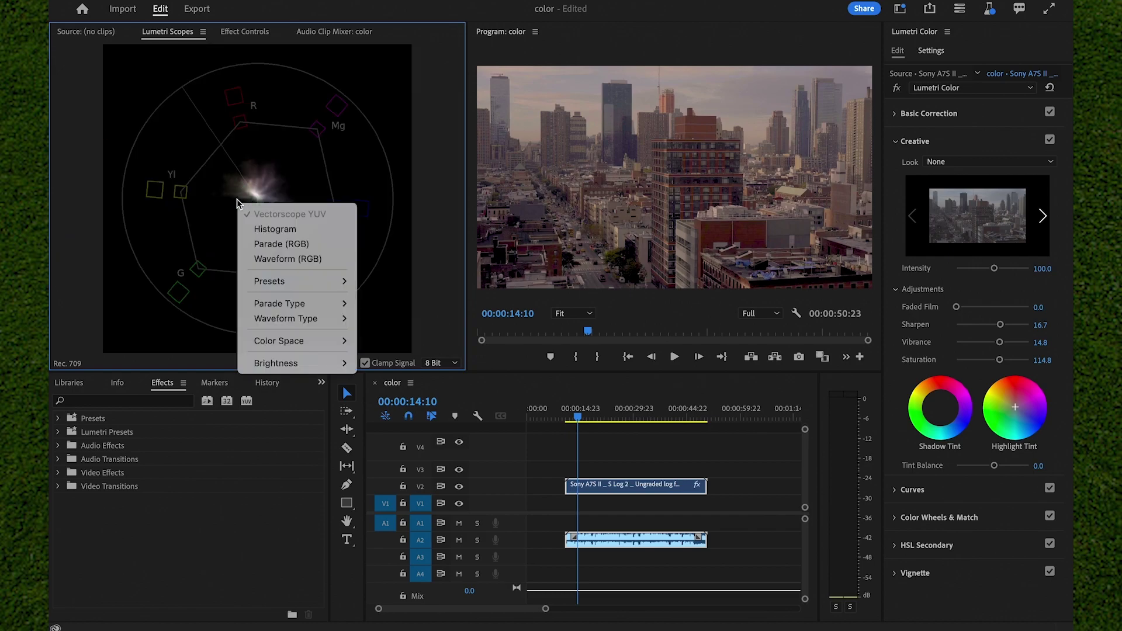
click(261, 257)
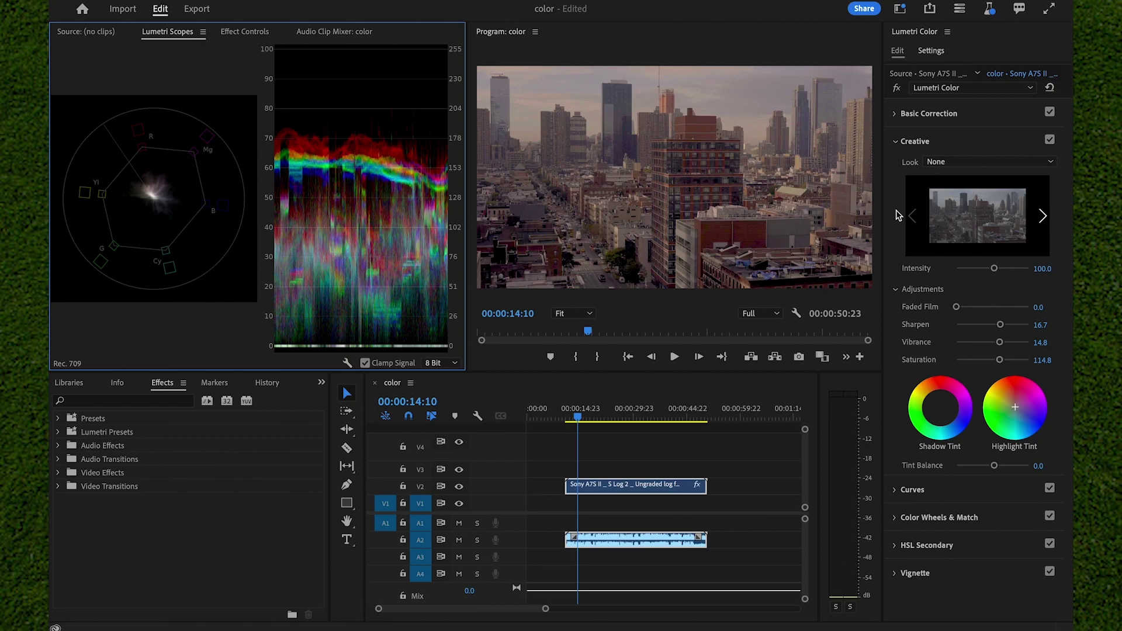
- Try Contrast at 100 and Exposure at 5.0 in Basic Correction to check the scopes, and undo both changes
click(929, 114)
drag(993, 328, 1066, 310)
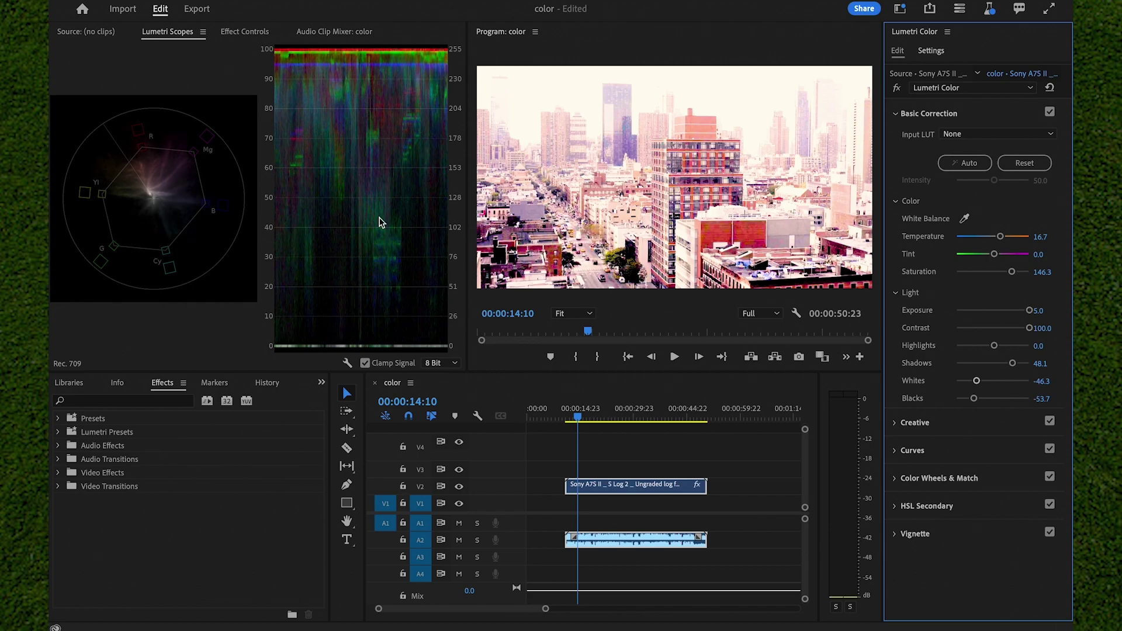
key(ctrl+z)
key(ctrl+z)
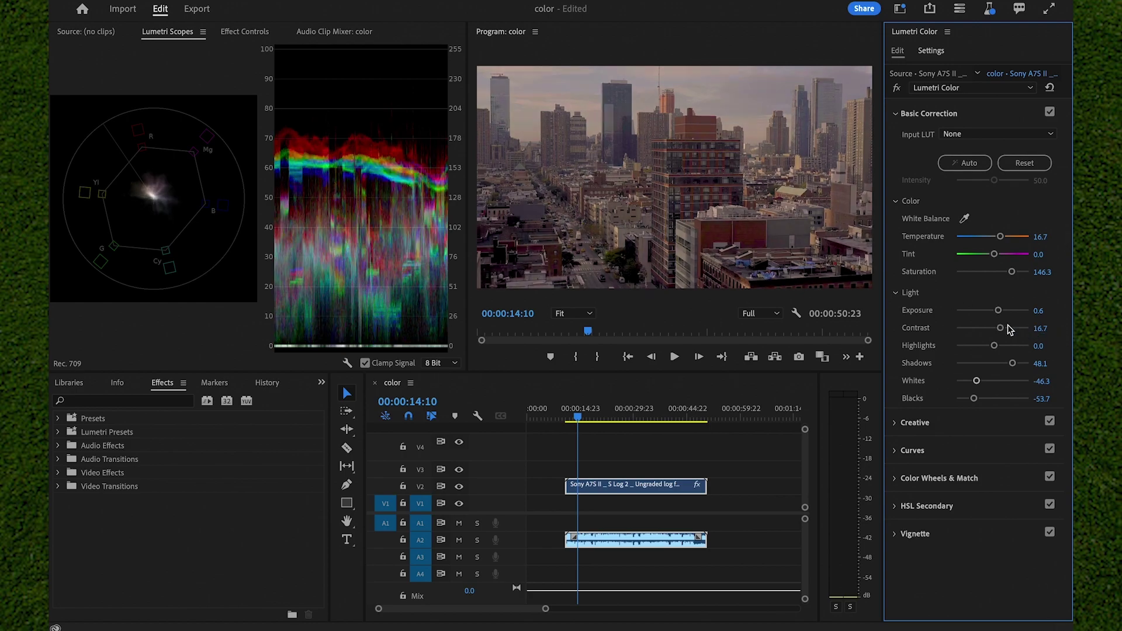
- Try Contrast at -100 and Exposure at -5.0 to check the scopes, and undo both changes
drag(1001, 328, 882, 328)
drag(998, 311, 909, 314)
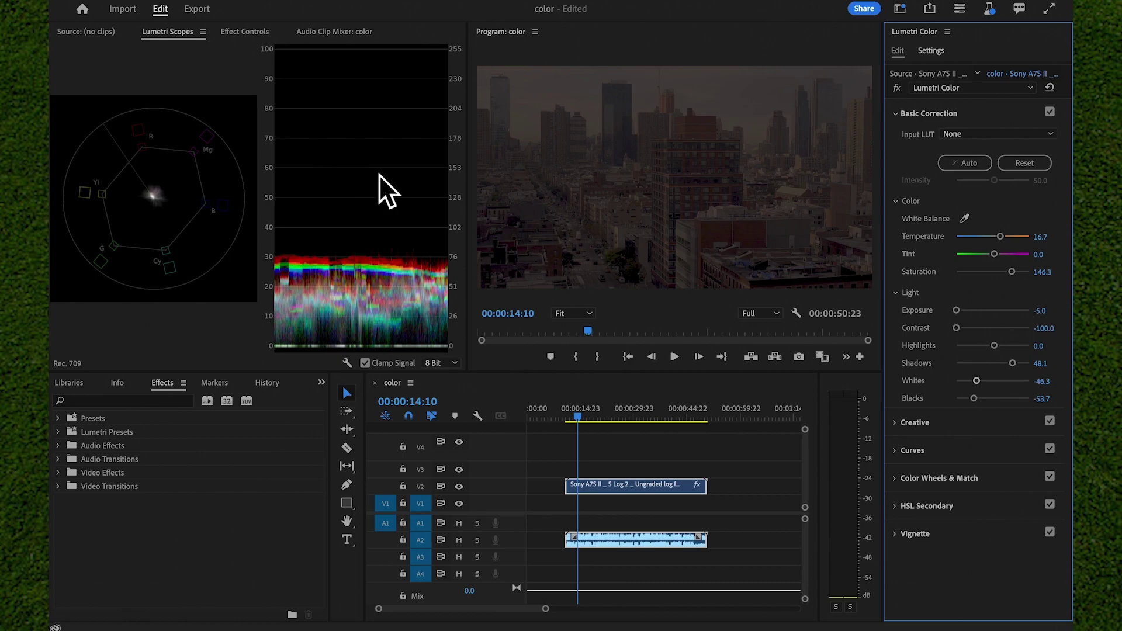
key(ctrl+z)
key(ctrl+z)
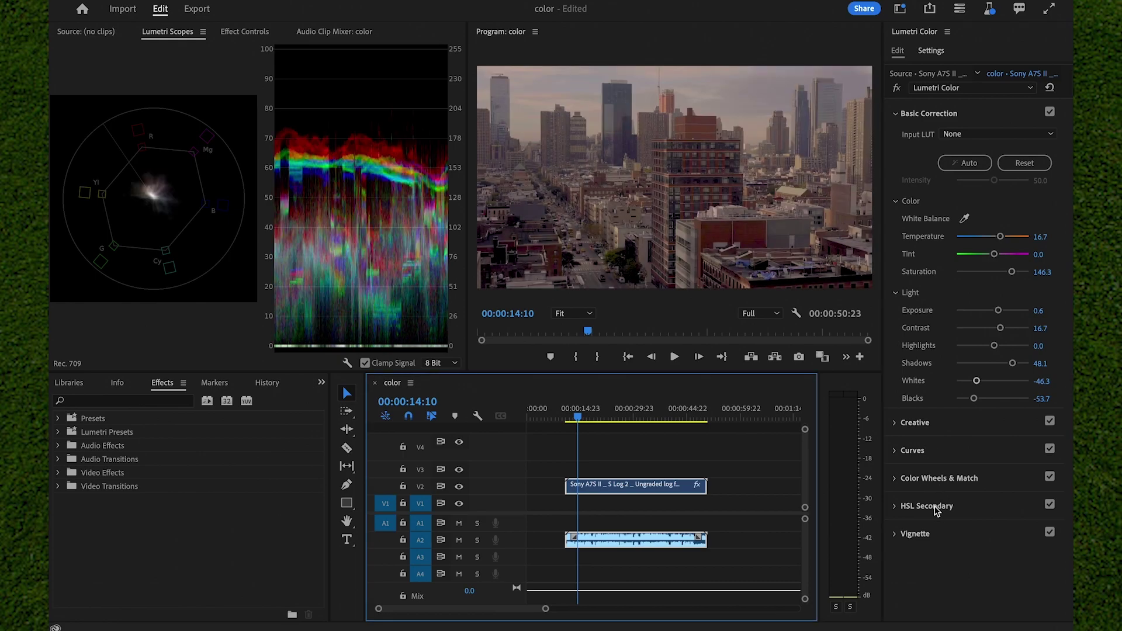
- Try keying the sky color in HSL Secondary with adjusted ranges, and switch the key to the preset red
click(966, 506)
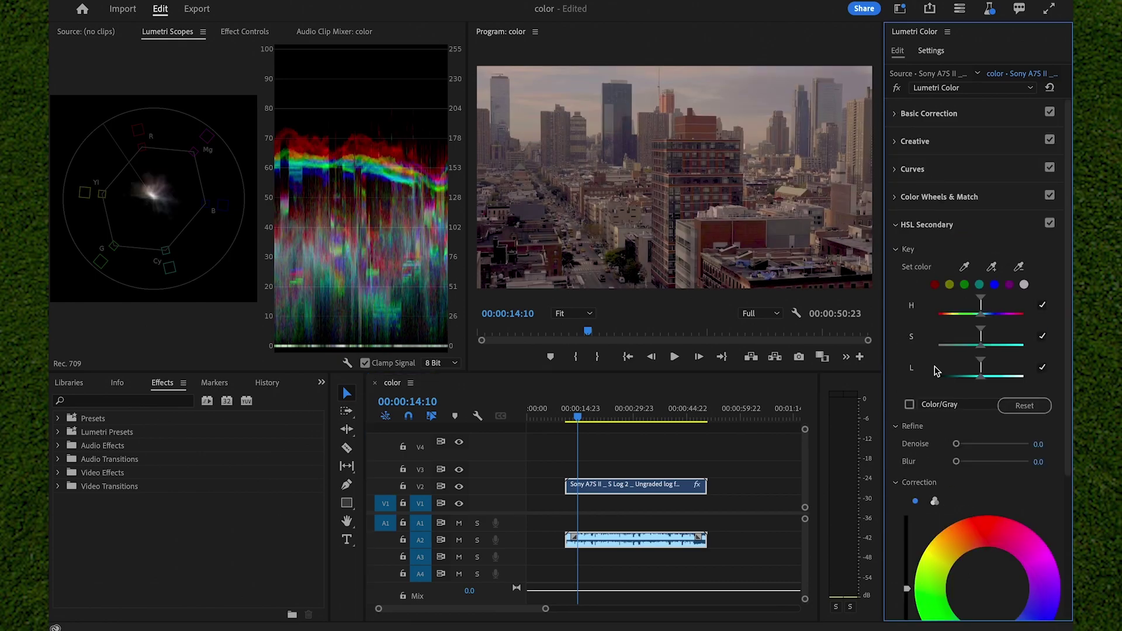
click(965, 267)
click(548, 90)
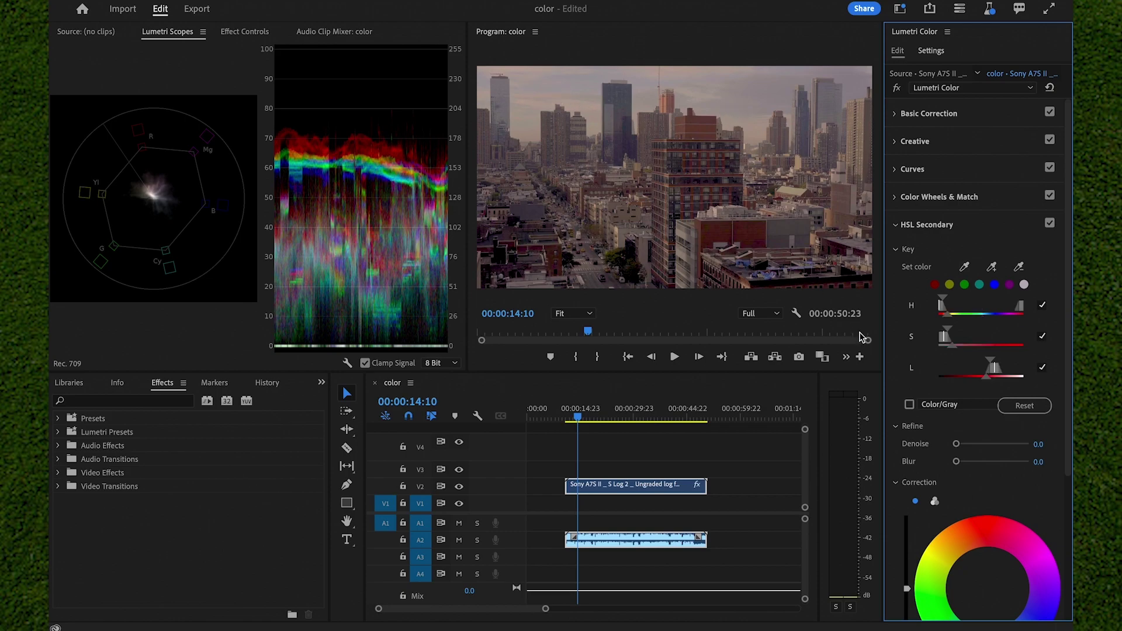
drag(949, 317, 977, 349)
click(934, 285)
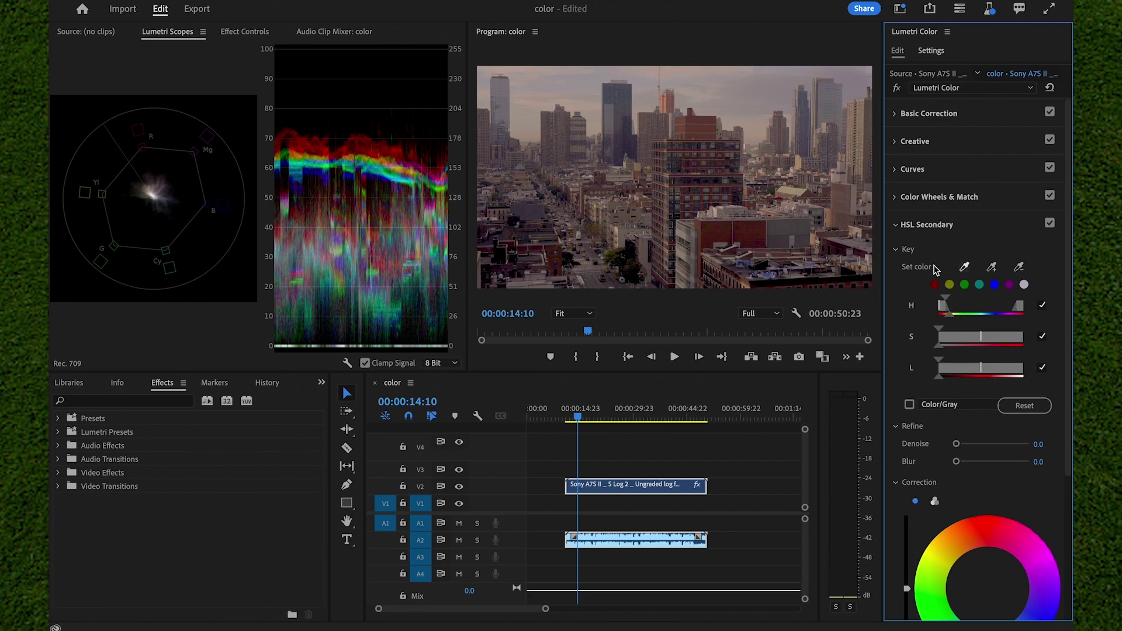
- Sample the red building as the HSL Secondary key color and widen the key's hue and saturation ranges
click(719, 242)
drag(950, 319, 956, 346)
click(958, 347)
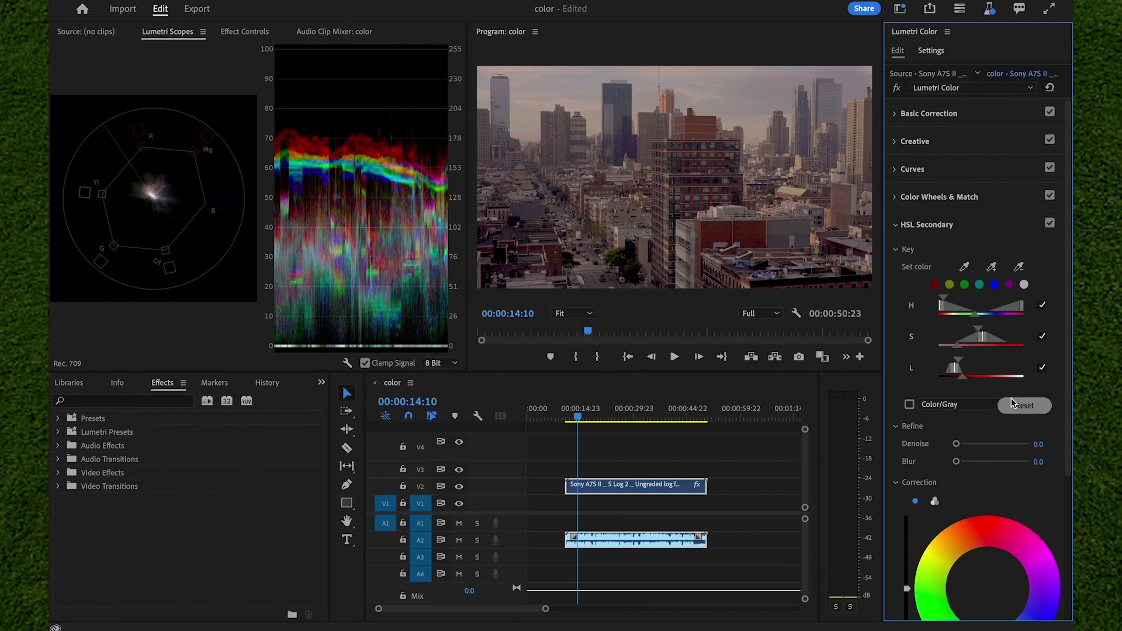
- In the HSL Secondary correction, set Temperature to 27.8, Tint to 40.7, Contrast to 29.6 and Saturation to 105.6
scroll(979, 416, down, 4)
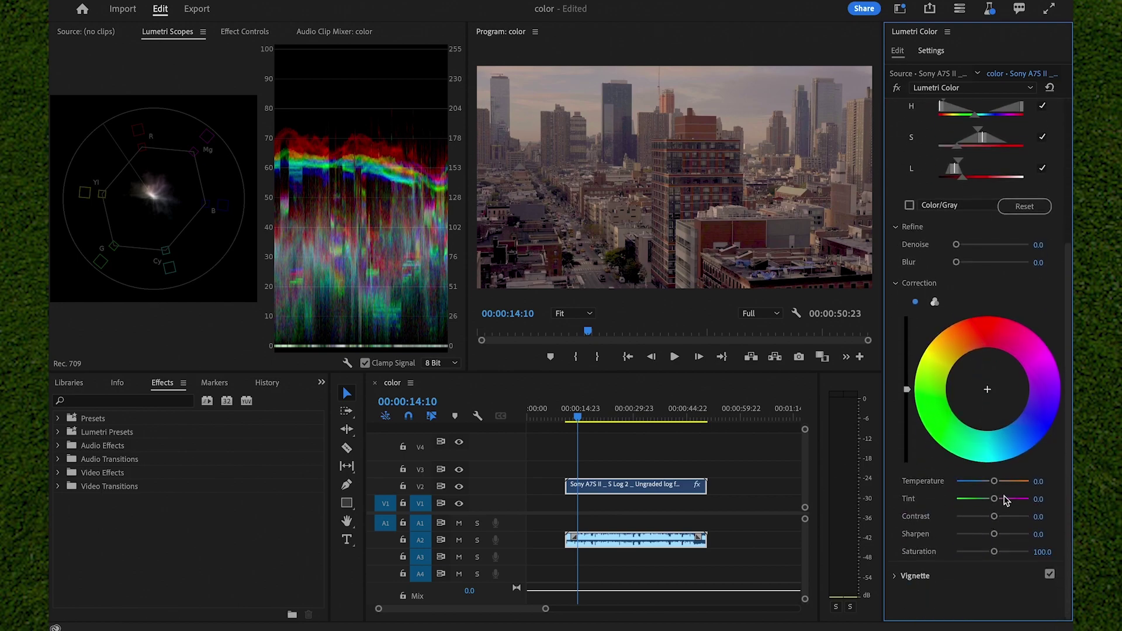
drag(994, 481, 1002, 482)
drag(1016, 487, 996, 551)
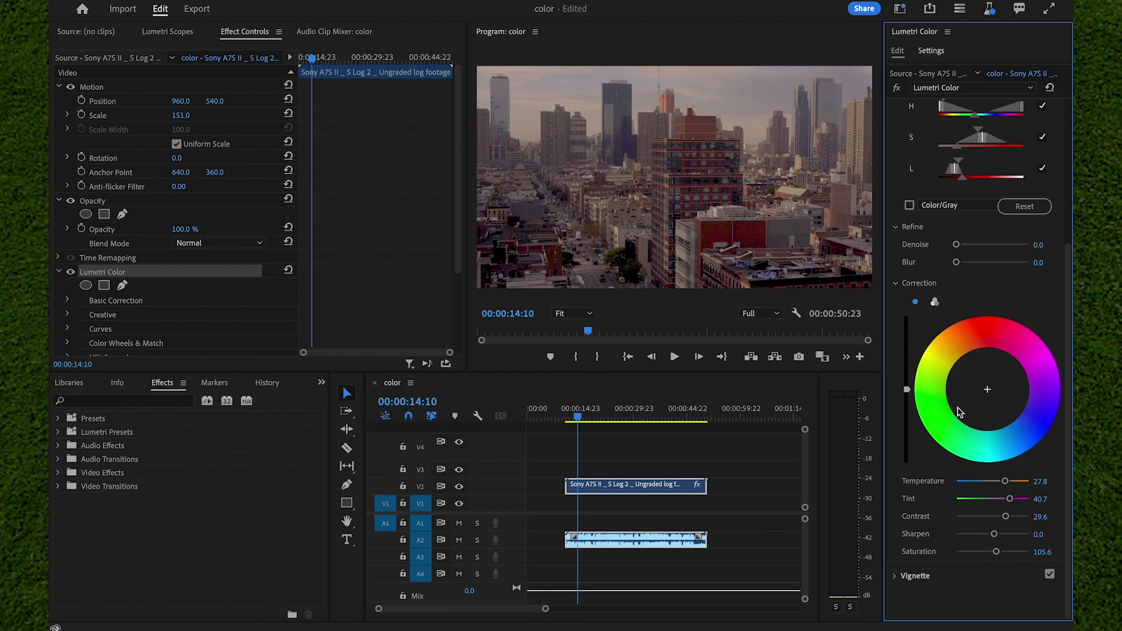
- Add a vignette with Amount -0.6, Midpoint 59.3, Roundness 50.0 and Feather 75.9
click(964, 576)
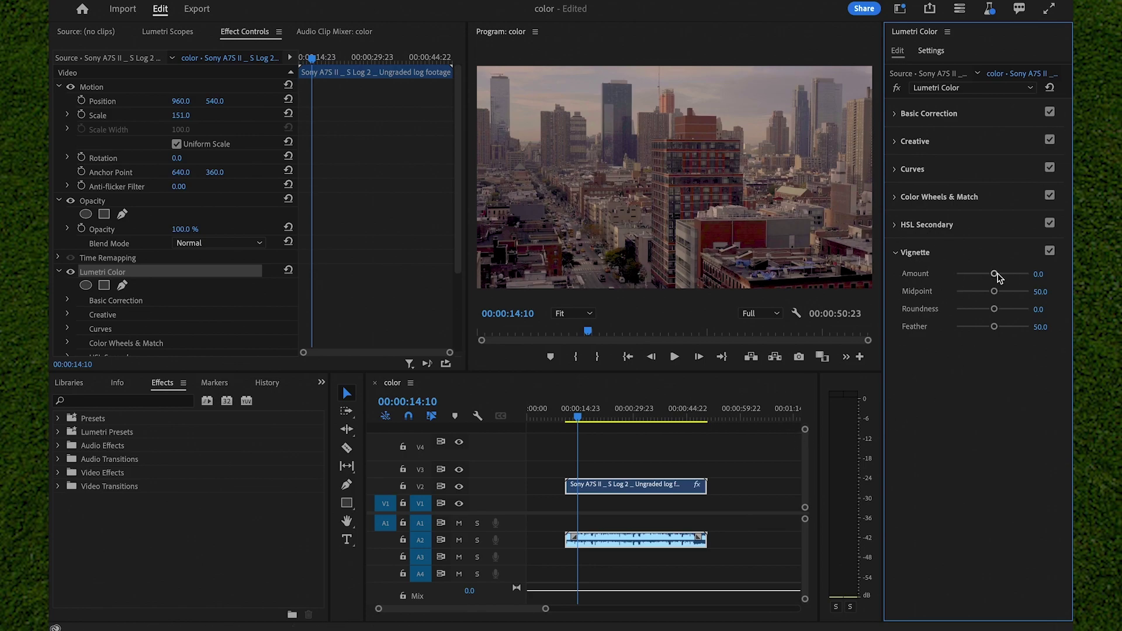
drag(995, 273, 936, 279)
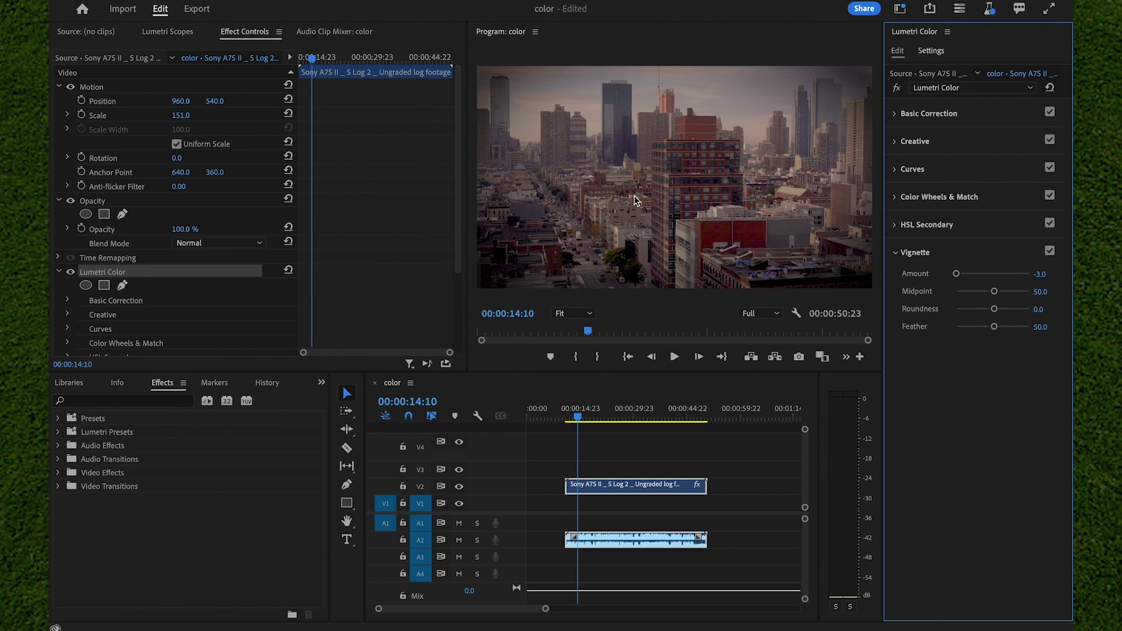
drag(959, 273, 986, 285)
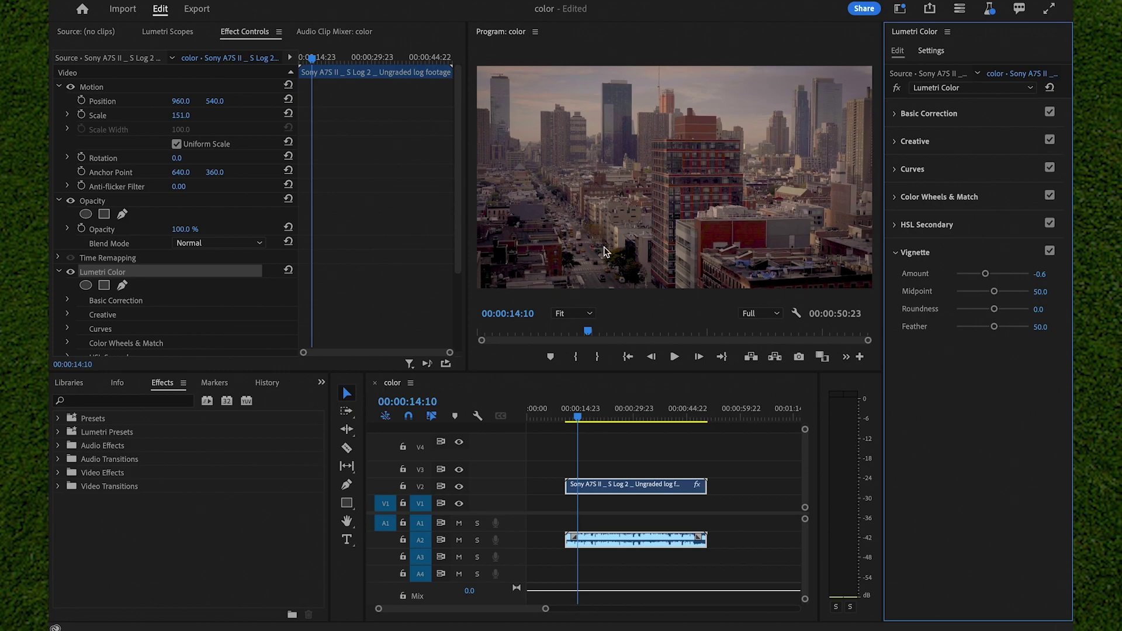
drag(993, 291, 1011, 343)
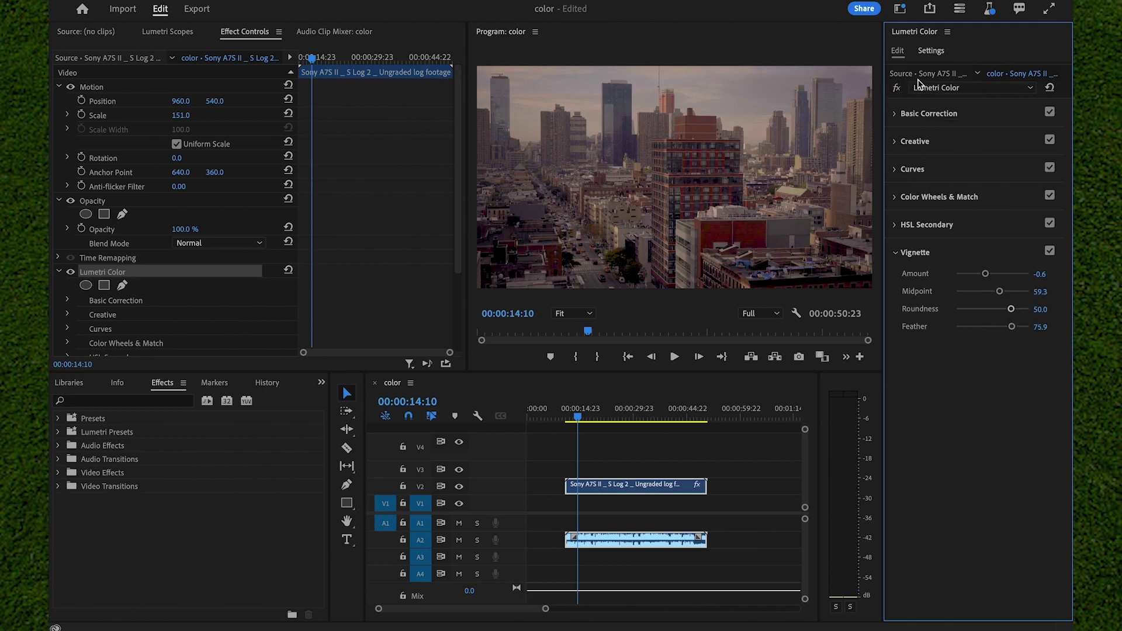
- Toggle the Lumetri Color effect off and on repeatedly to compare the footage before and after grading
click(897, 88)
click(897, 89)
click(896, 89)
click(897, 89)
click(897, 88)
click(897, 89)
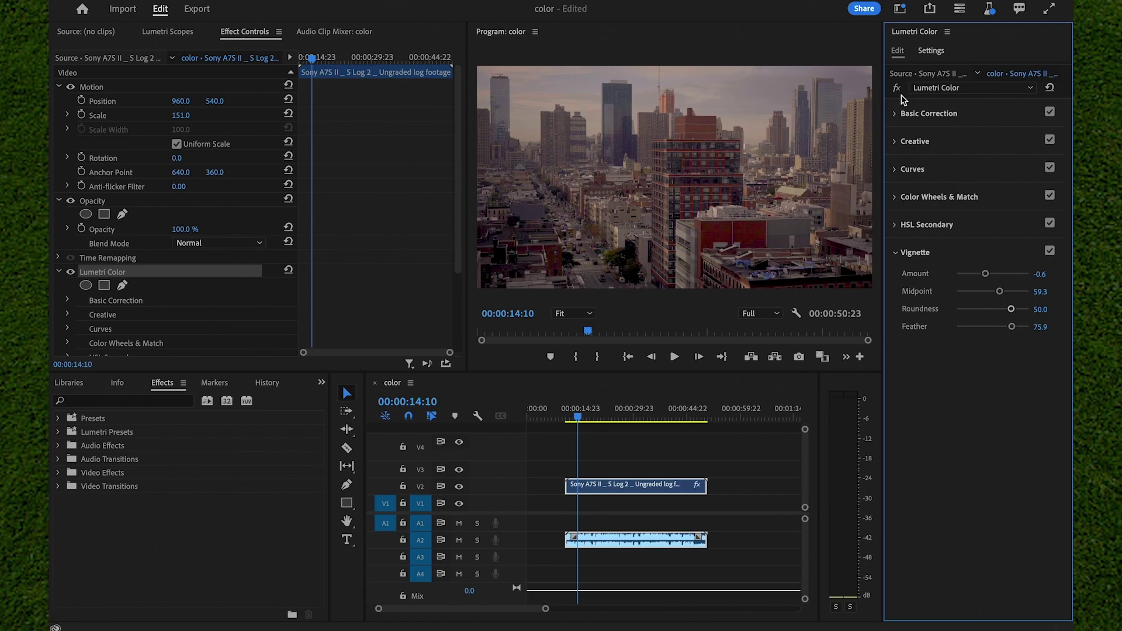